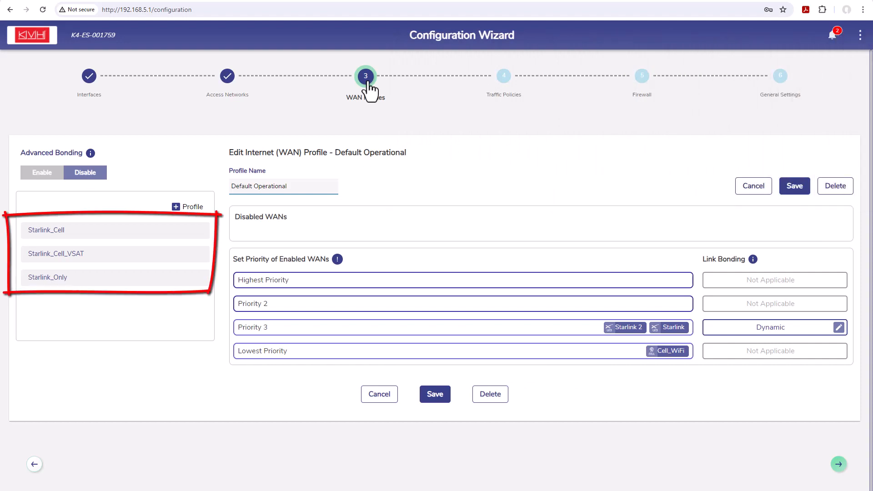
# Create a new WAN profile and name it All_Prioritized
pyautogui.click(181, 209)
pyautogui.click(258, 185)
pyautogui.write('All')
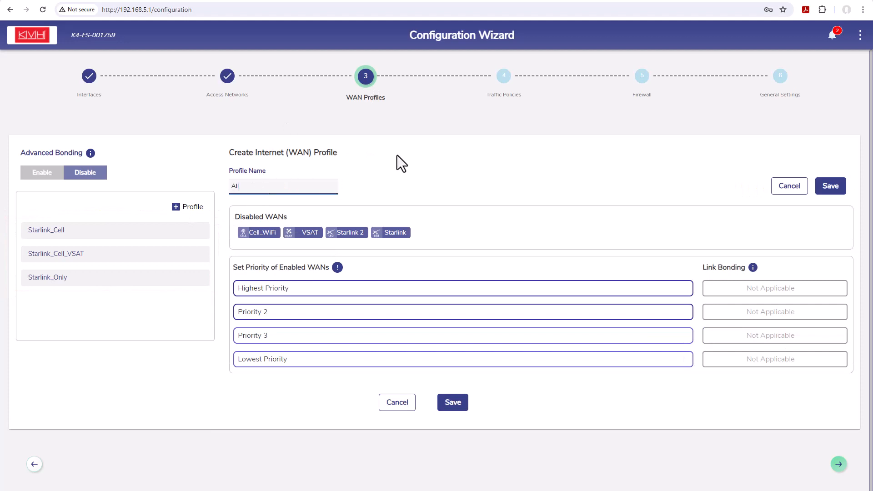
pyautogui.write('_Prioritized')
# Prioritize the WANs as Starlink highest, Starlink 2 second, Cell_WiFi third and VSAT lowest, and save the All_Prioritized profile
pyautogui.moveTo(395, 229); pyautogui.dragTo(668, 295)
pyautogui.moveTo(357, 229); pyautogui.dragTo(667, 317)
pyautogui.moveTo(260, 232); pyautogui.dragTo(657, 341)
pyautogui.moveTo(271, 229); pyautogui.dragTo(672, 357)
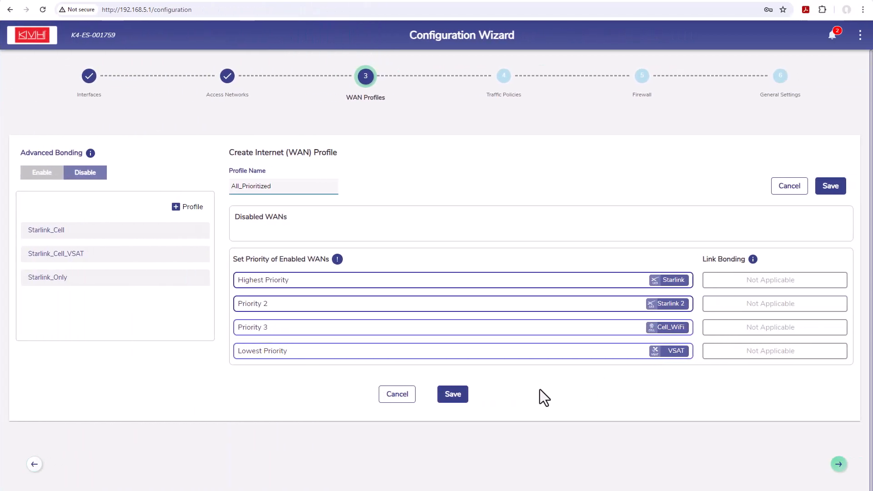
pyautogui.click(451, 398)
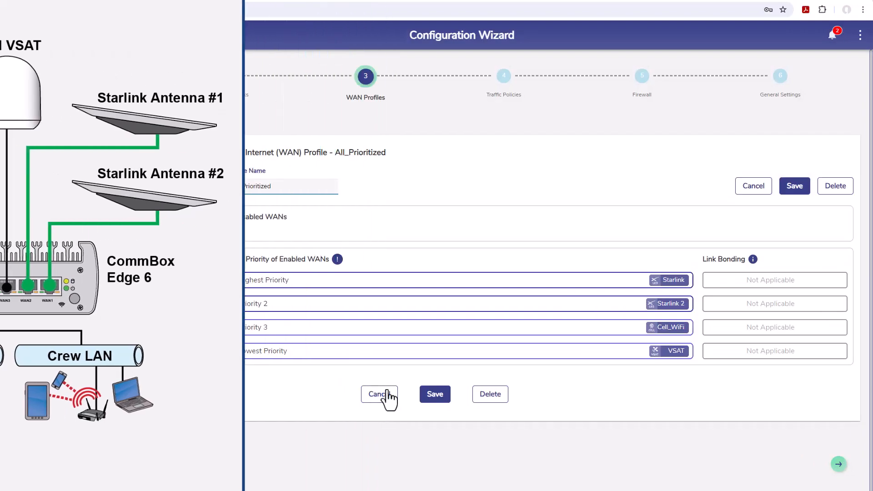
# Create the WAN profile DualStarlink_Cell_VSAT with both Starlinks at highest priority, Cell_WiFi at priority 2 and VSAT at priority 3
pyautogui.click(193, 207)
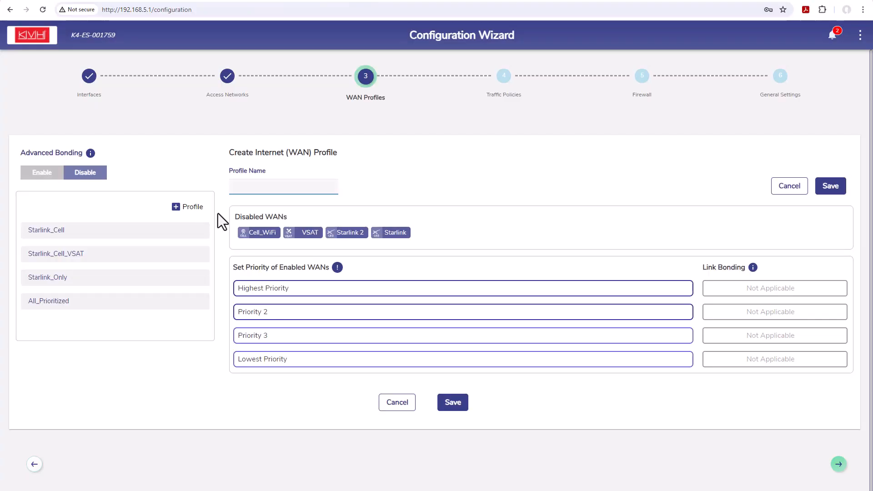
pyautogui.write('DualStarlink_Cell_VSAT')
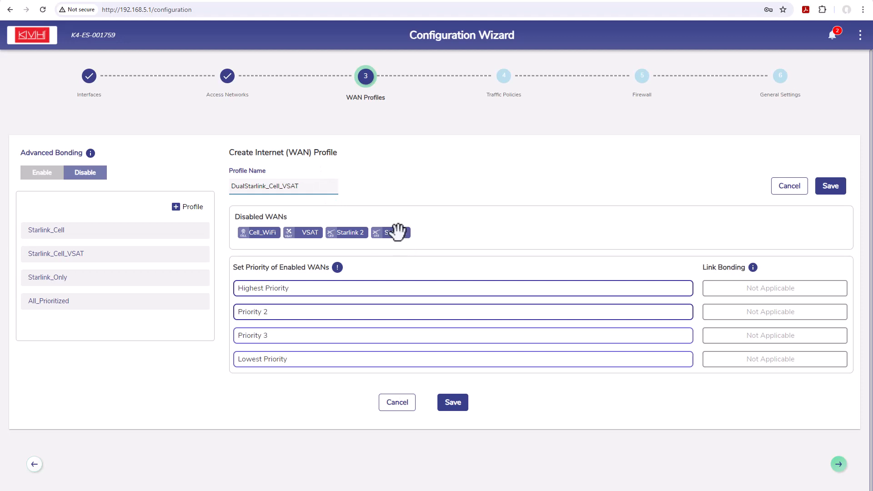
pyautogui.moveTo(398, 232); pyautogui.dragTo(628, 291)
pyautogui.moveTo(362, 232); pyautogui.dragTo(571, 296)
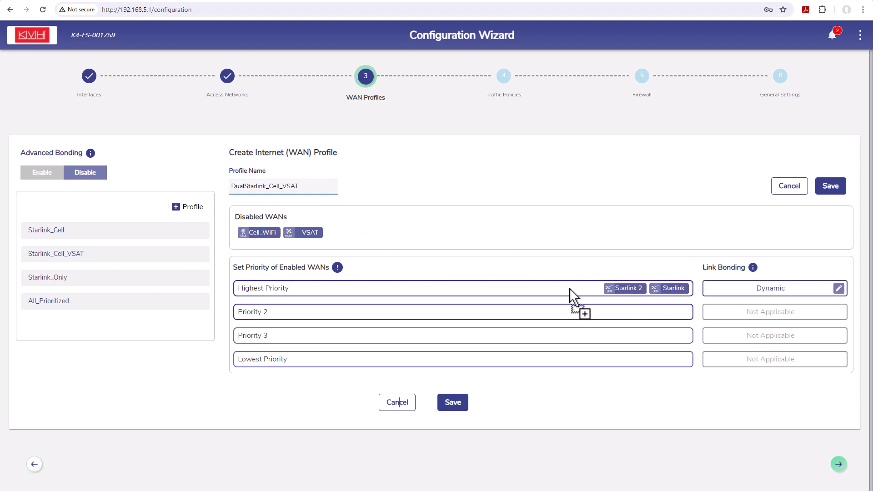
pyautogui.moveTo(260, 232); pyautogui.dragTo(778, 291)
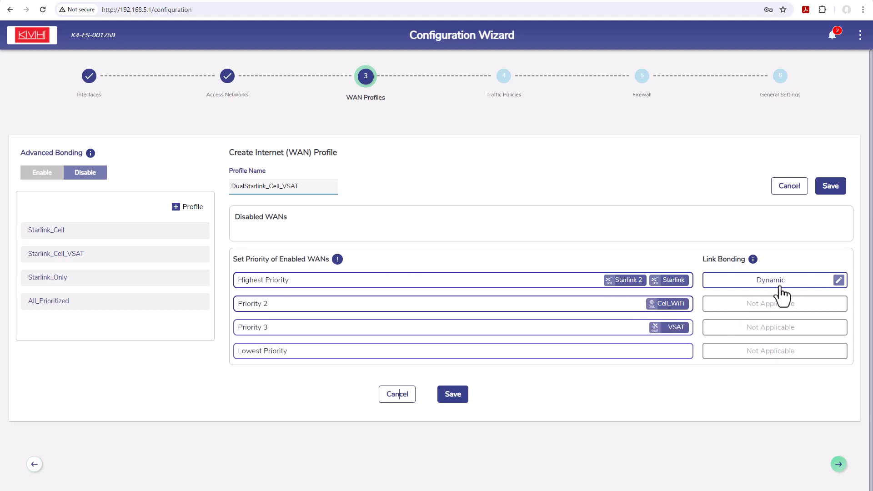
# Try static link bonding for the two Starlinks with Starlink 2 weighted 25%, and return the bonding mechanism to Dynamic
pyautogui.click(782, 291)
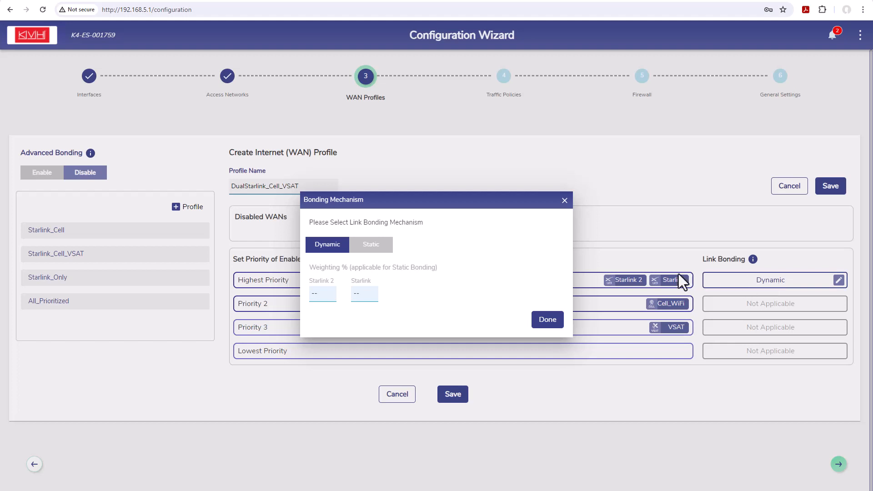
pyautogui.click(377, 246)
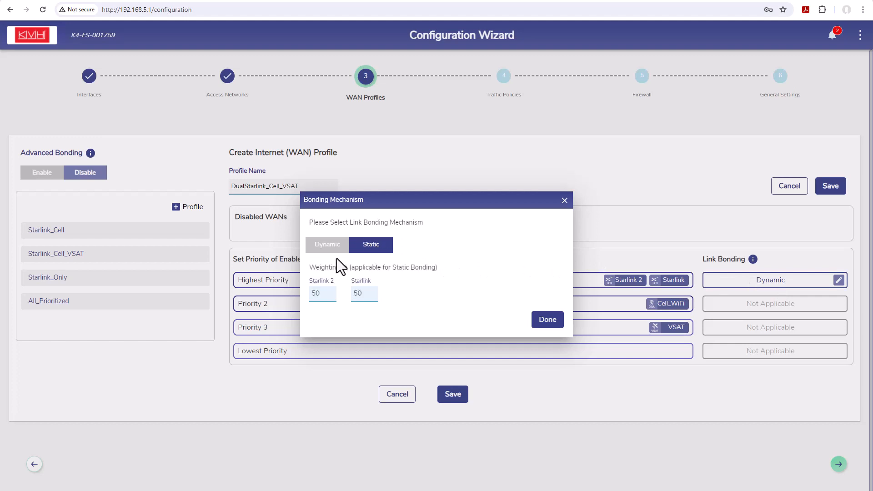
pyautogui.doubleClick(312, 297)
pyautogui.write('25')
pyautogui.doubleClick(356, 294)
pyautogui.click(320, 244)
pyautogui.click(546, 320)
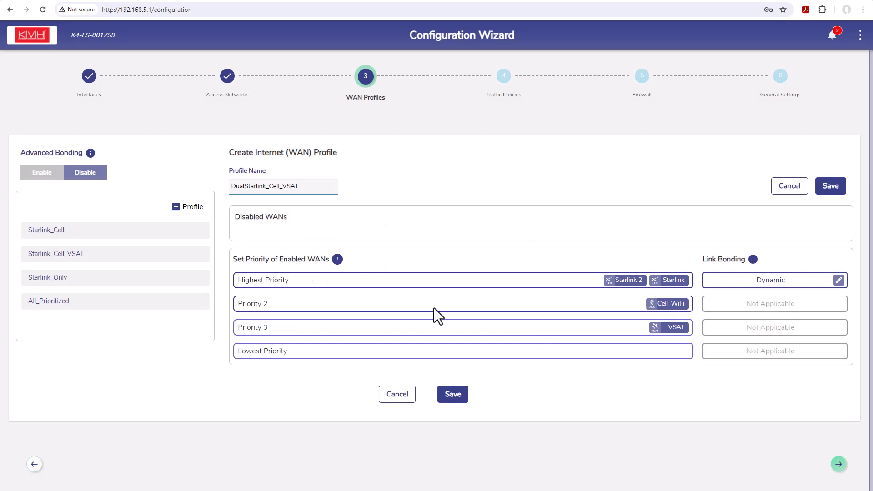
# Enable Advanced Bonding and save the DualStarlink_Cell_VSAT profile
pyautogui.click(34, 175)
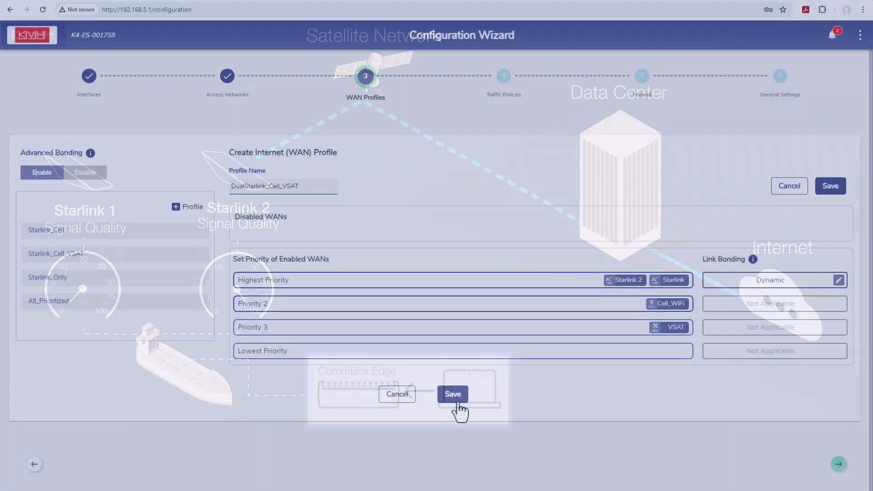
pyautogui.click(453, 394)
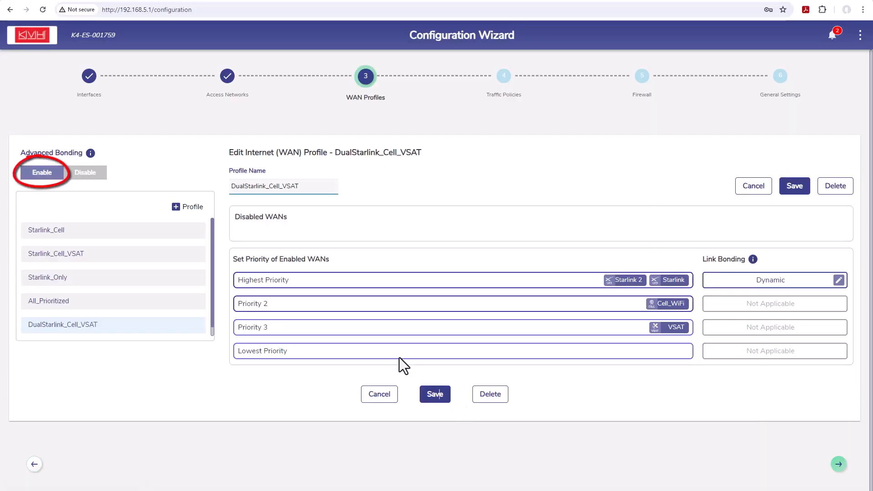
# Turn on POP Dropoff for the WAN1 (Starlink 2) and WAN2 (Starlink) interfaces
pyautogui.click(89, 76)
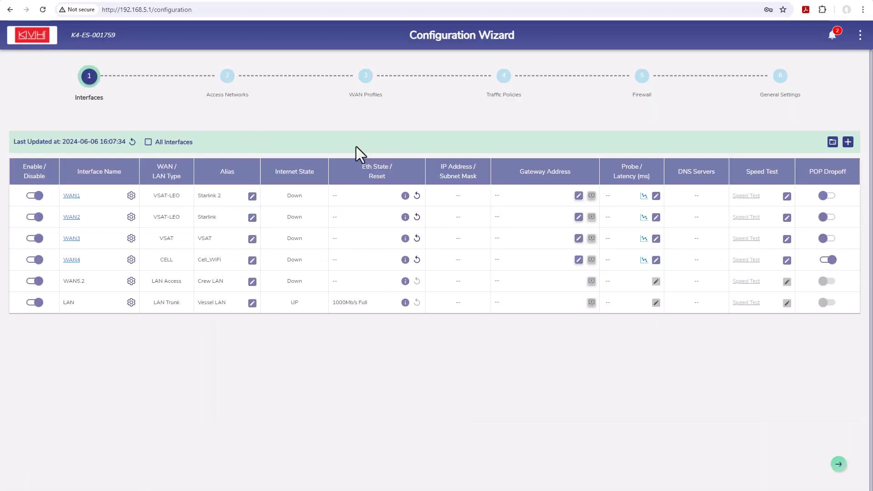
pyautogui.click(825, 197)
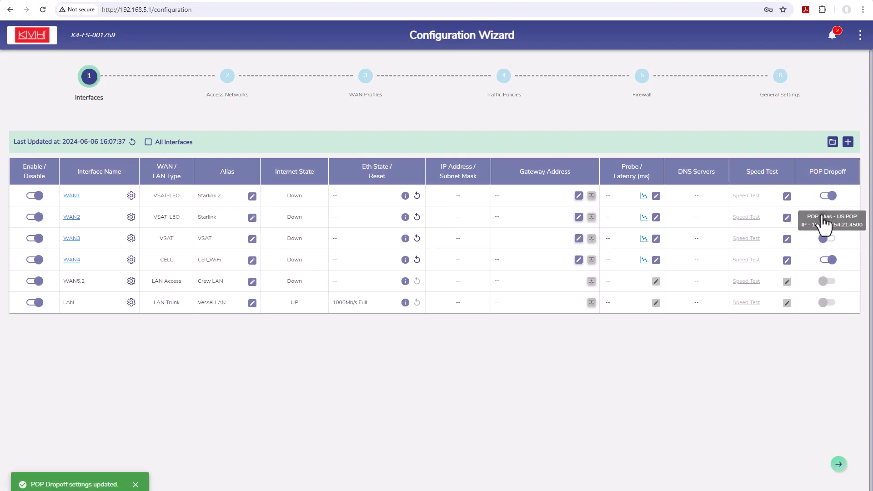
pyautogui.click(825, 218)
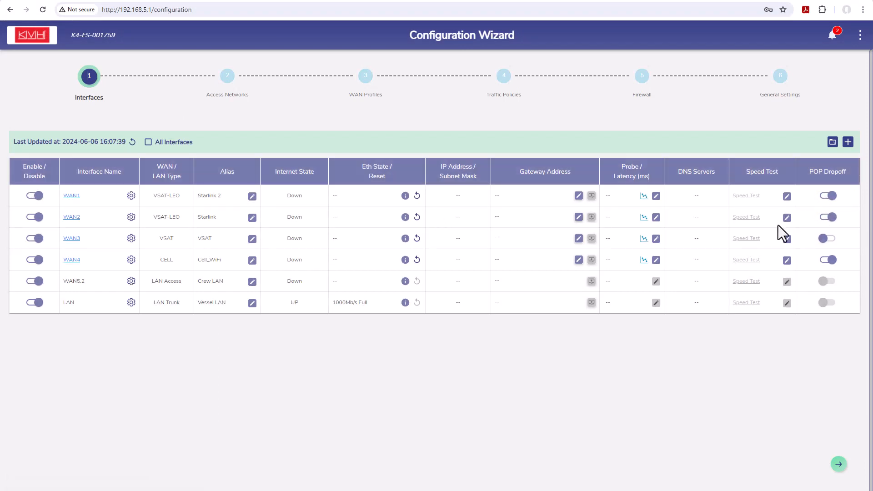
# Create and save the WAN profile DualStarlink_Only with Starlink and Starlink 2 both at highest priority
pyautogui.click(367, 77)
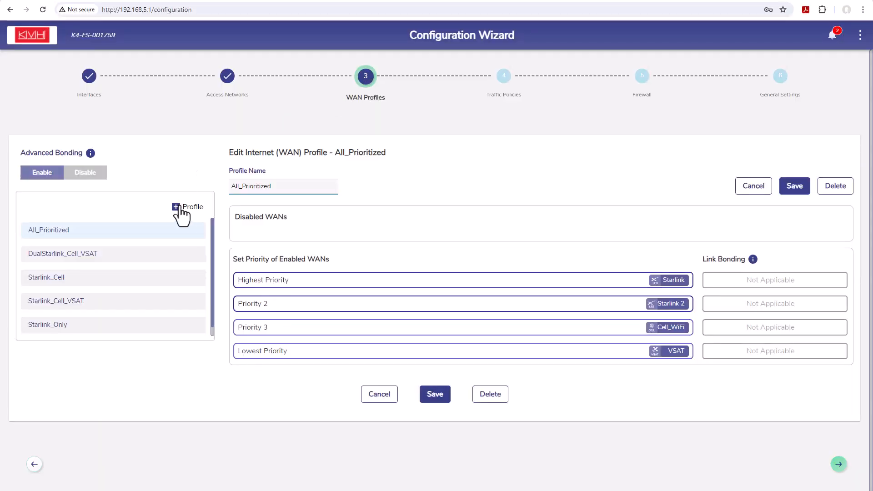
pyautogui.click(178, 207)
pyautogui.write('DualStarlink_Only')
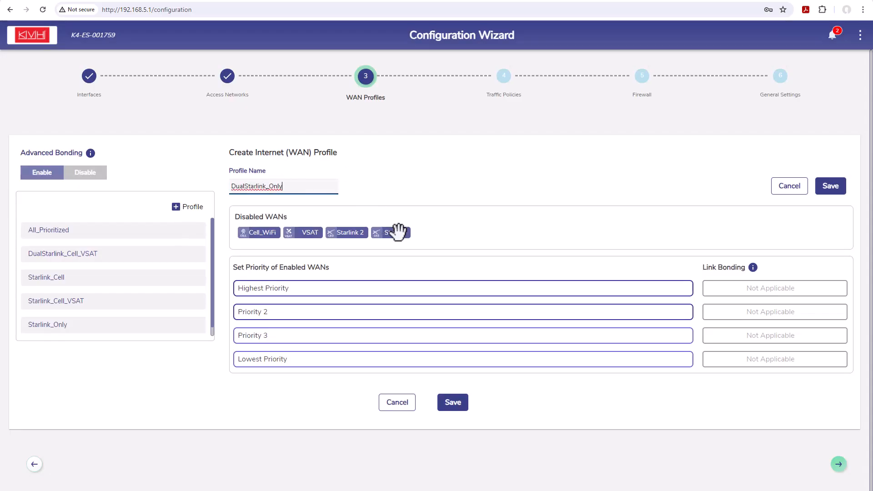
pyautogui.moveTo(392, 232); pyautogui.dragTo(678, 295)
pyautogui.moveTo(363, 234); pyautogui.dragTo(611, 288)
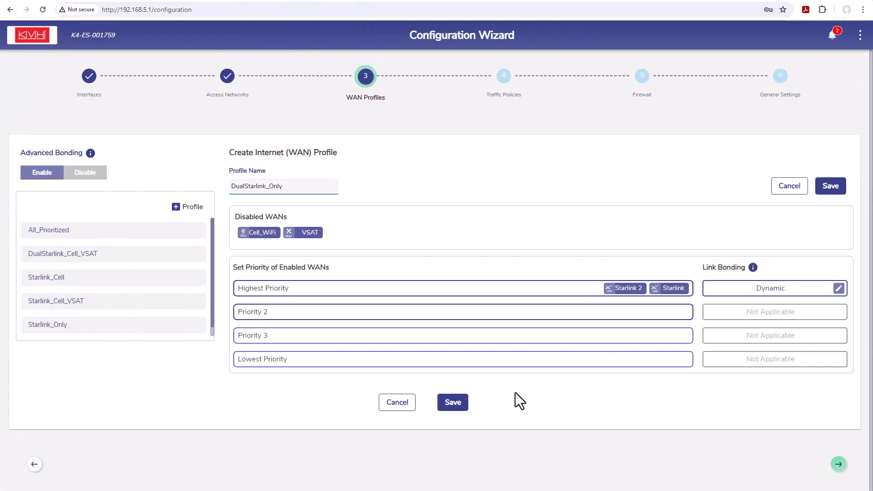
pyautogui.click(462, 406)
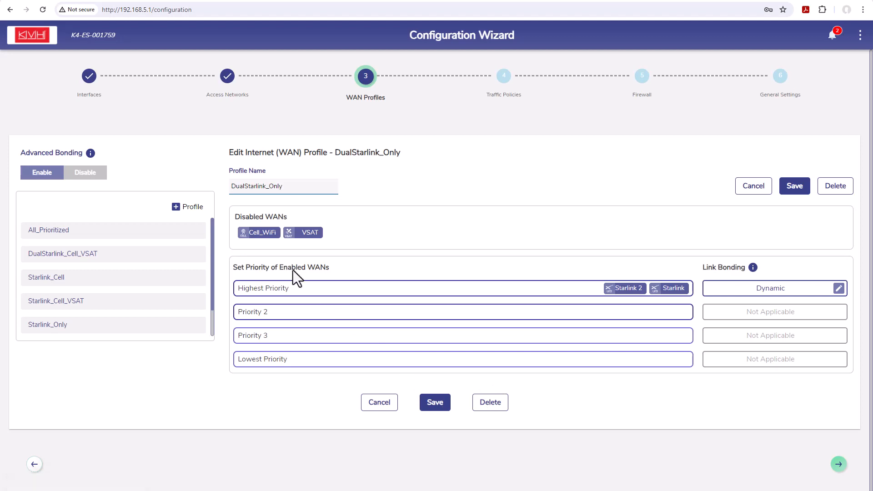
# Assign the DualStarlink_Cell_VSAT WAN profile to the Vessel LAN access network and save the network
pyautogui.click(227, 78)
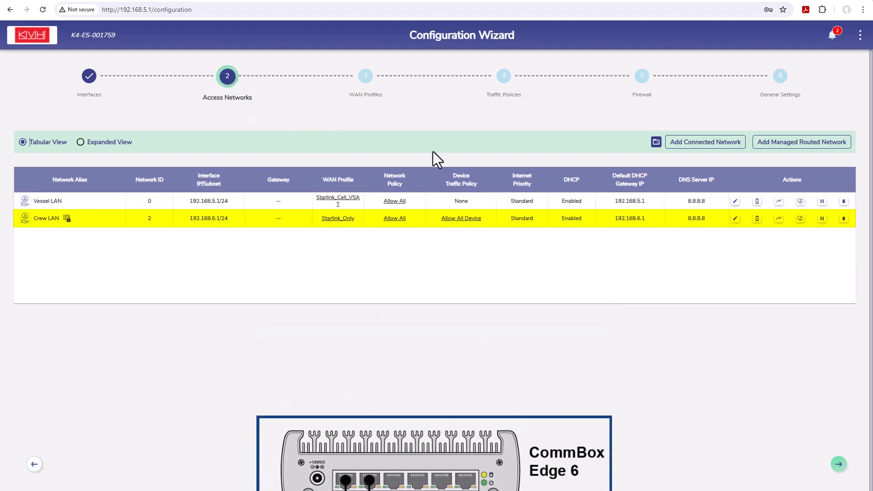
pyautogui.click(734, 202)
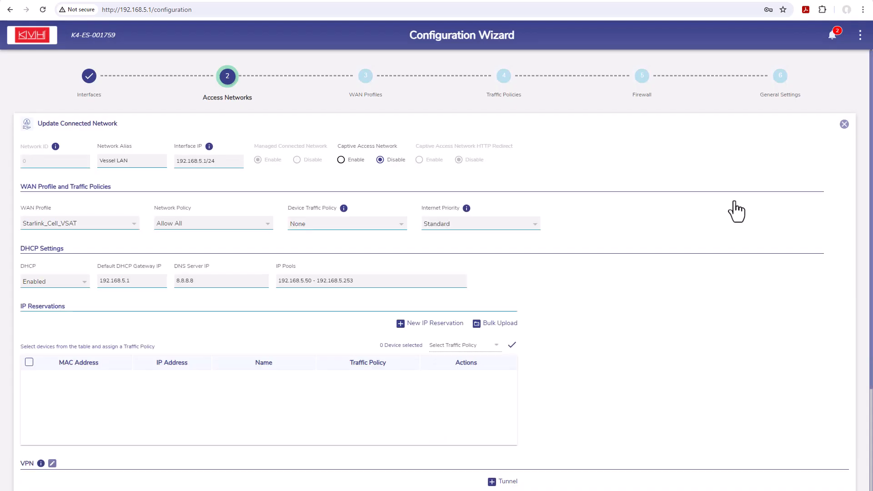
pyautogui.click(135, 223)
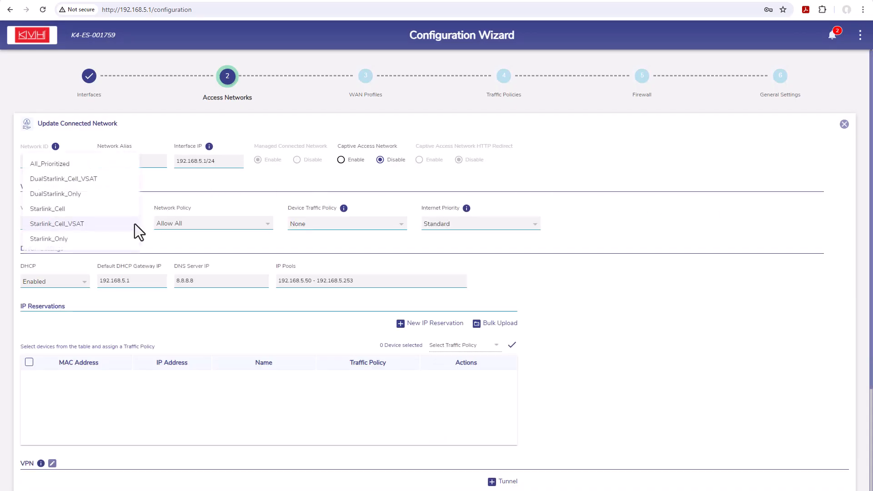
pyautogui.click(92, 183)
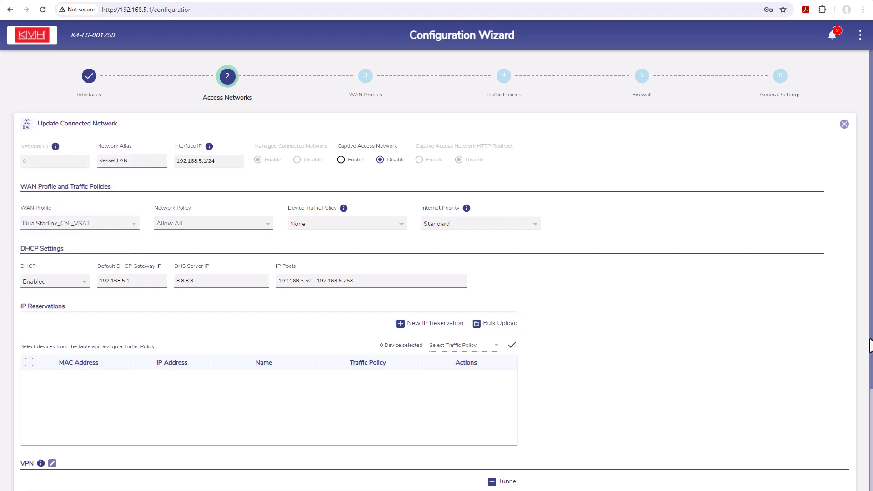
pyautogui.scroll(-3, 852, 398)
pyautogui.click(437, 468)
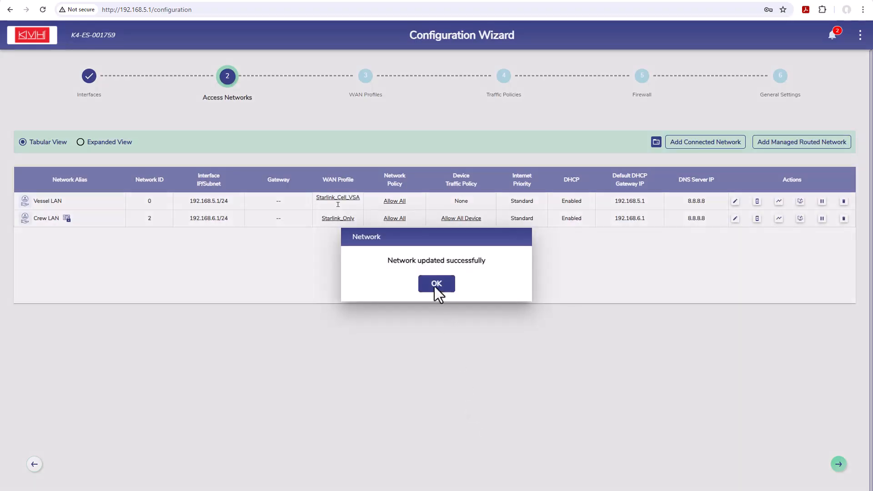
pyautogui.click(435, 284)
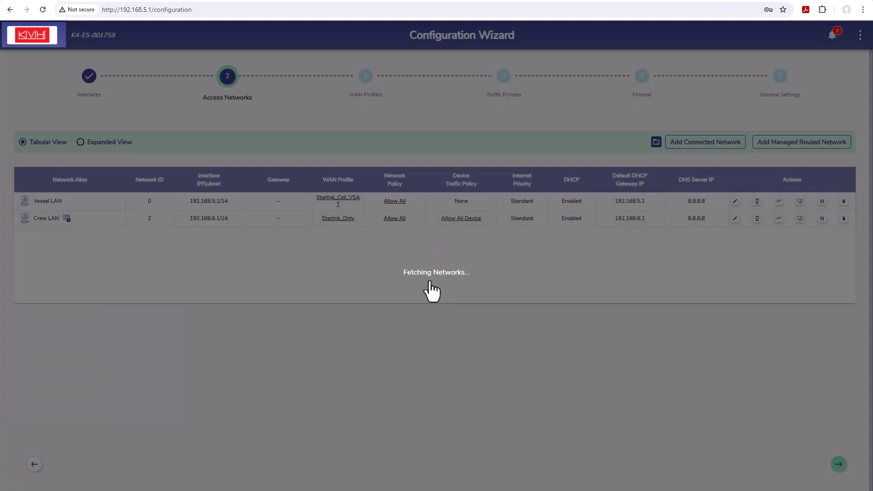
# Assign the DualStarlink_Only WAN profile to the Crew LAN access network and save the network
pyautogui.click(735, 218)
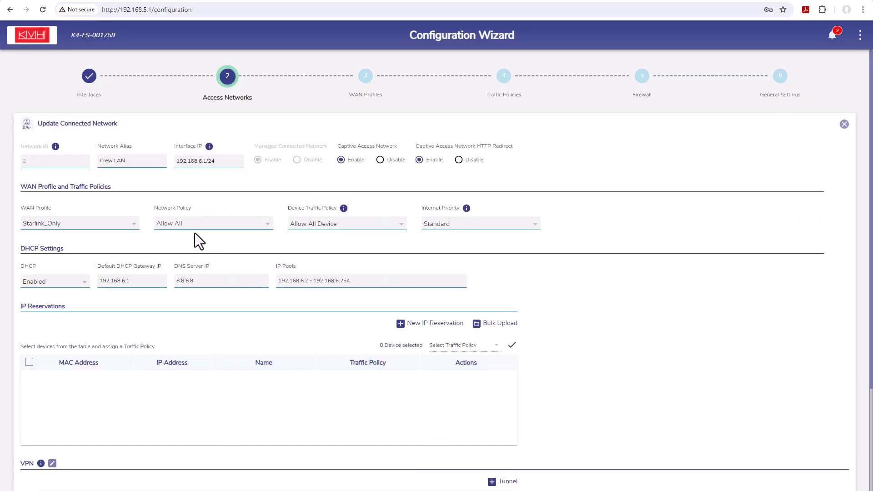
pyautogui.click(131, 224)
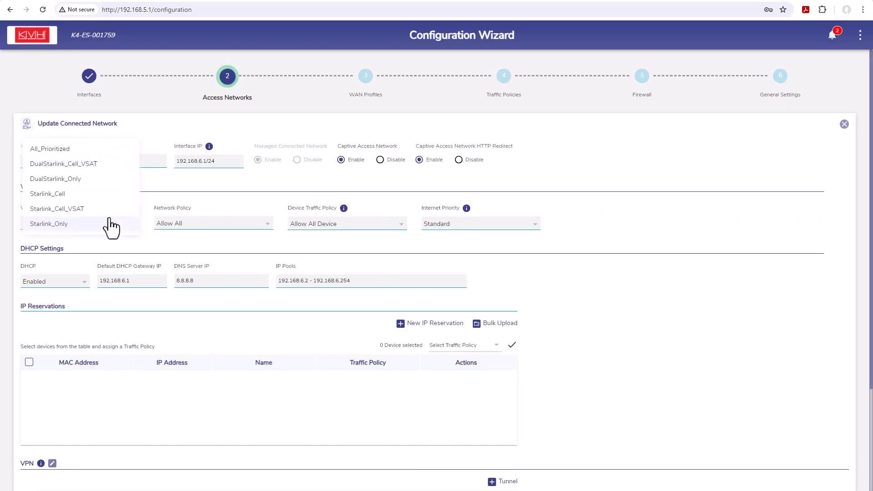
pyautogui.click(69, 183)
pyautogui.scroll(-3, 842, 332)
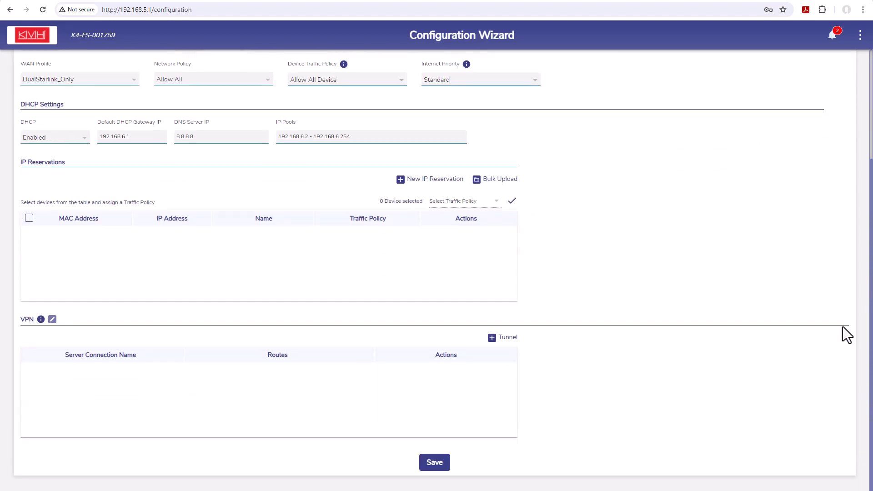
pyautogui.click(443, 460)
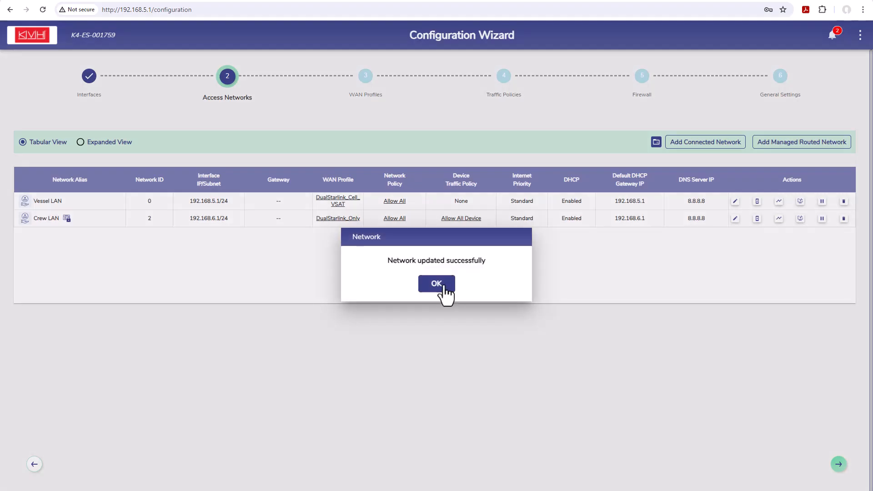
pyautogui.click(436, 284)
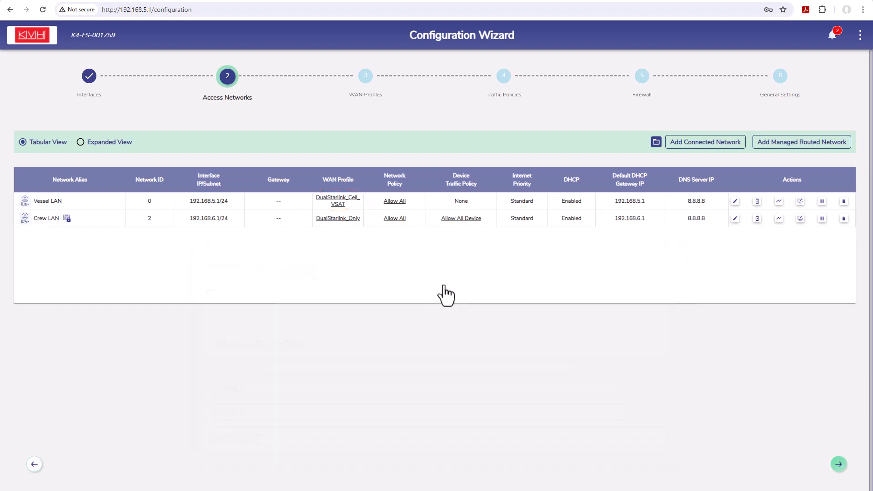
# Add a device traffic policy in the general settings that assigns 192.168.5.12 to the DualStarlink_Only WAN profile, and save it
pyautogui.click(780, 76)
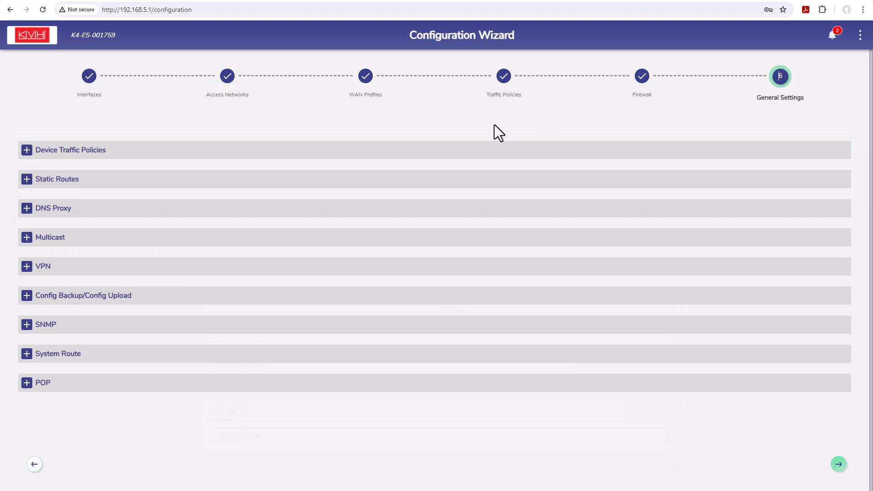
pyautogui.click(27, 151)
pyautogui.write('192.168.5.12')
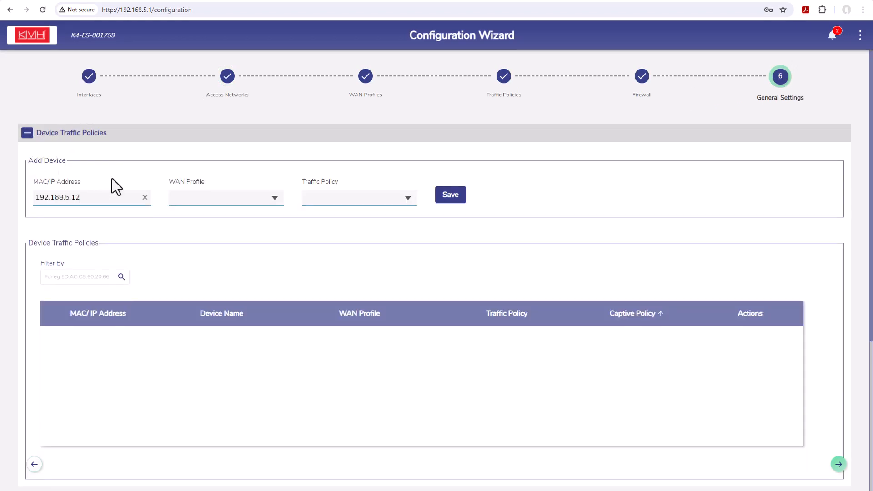
pyautogui.click(274, 206)
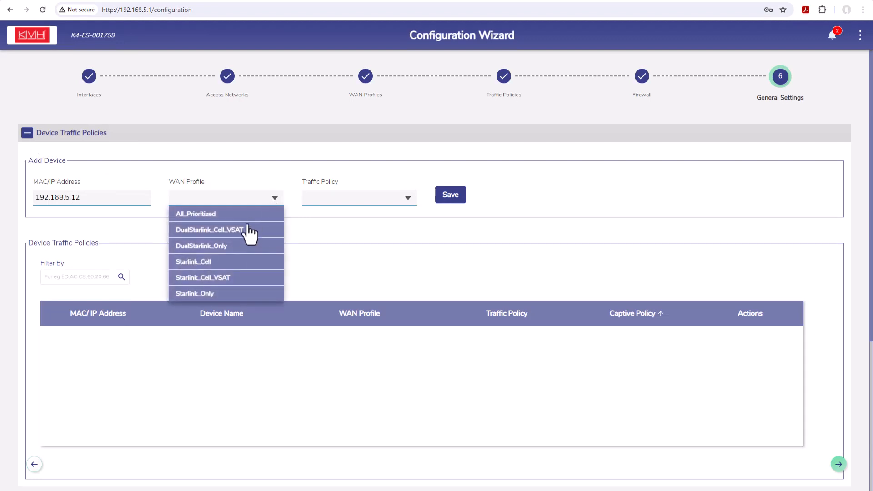
pyautogui.click(200, 247)
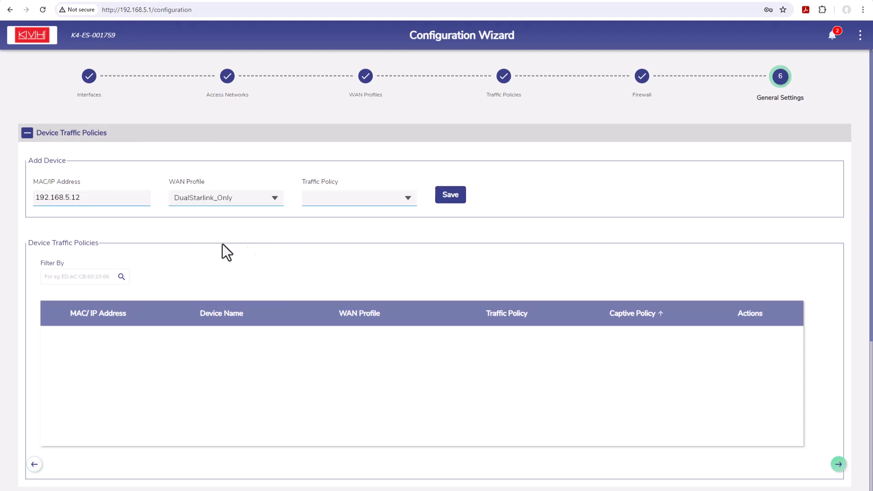
pyautogui.click(450, 199)
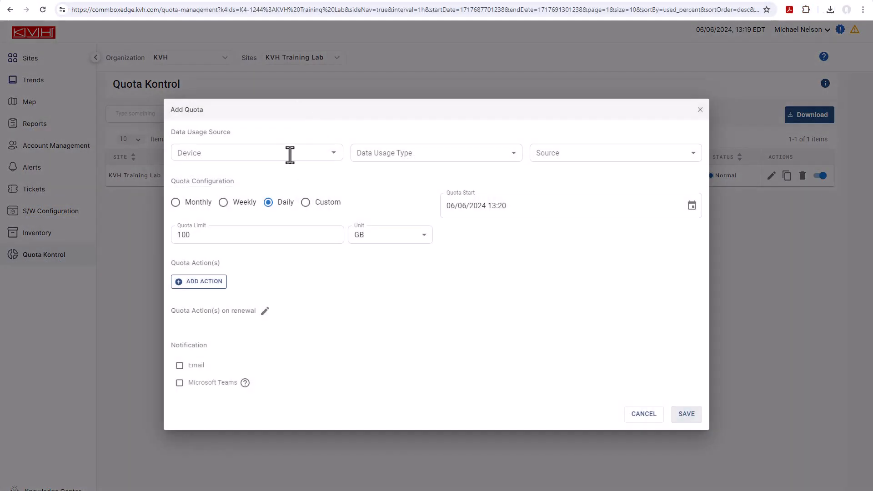
# Set the new quota's source to the Starlink WAN interface of the KVH Training Lab device and its limit to 30 GB
pyautogui.click(271, 173)
pyautogui.click(387, 174)
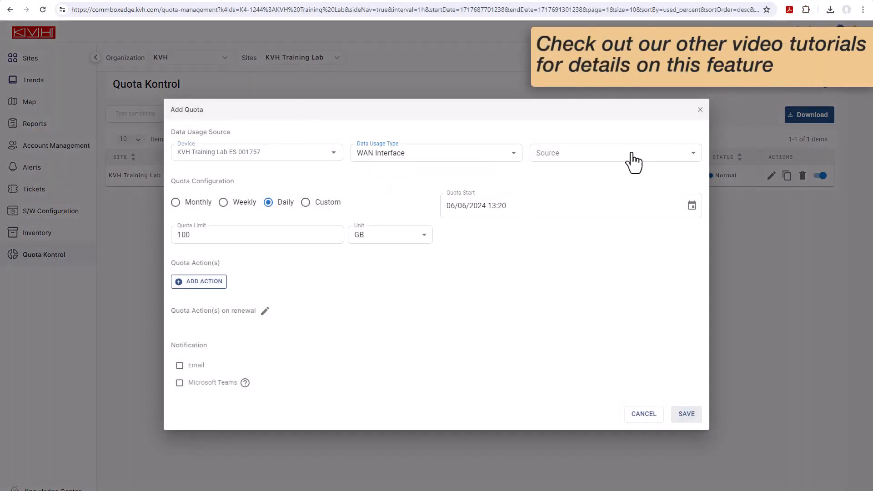
pyautogui.click(629, 157)
pyautogui.click(186, 235)
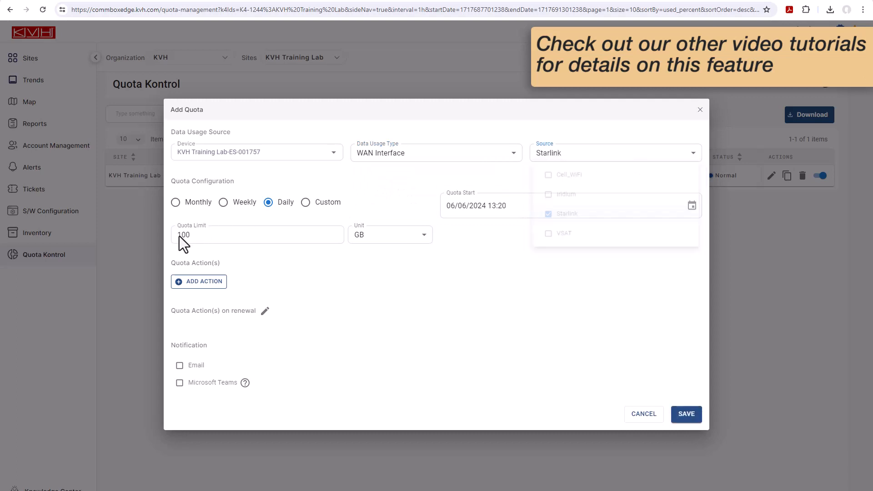
# Add a quota action that assigns the Cell_VSAT WAN profile to the Crew LAN access network at 90% used
pyautogui.click(212, 280)
pyautogui.write('9')
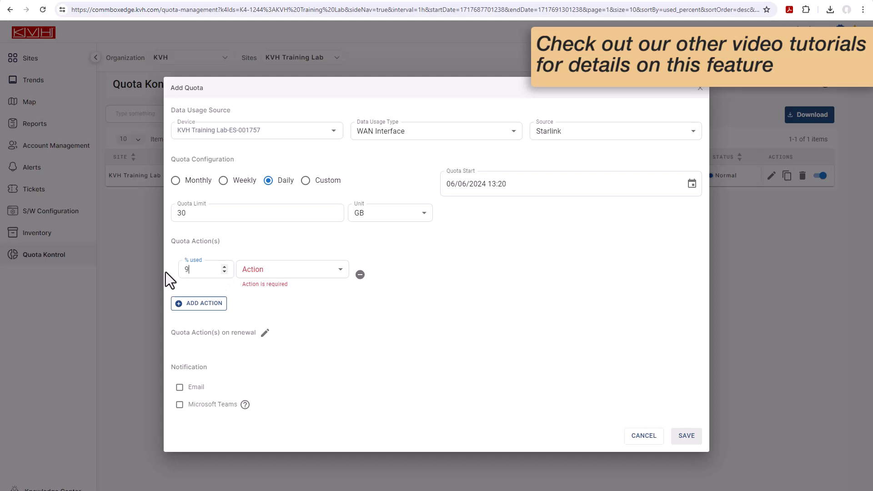
pyautogui.write('0')
pyautogui.click(336, 272)
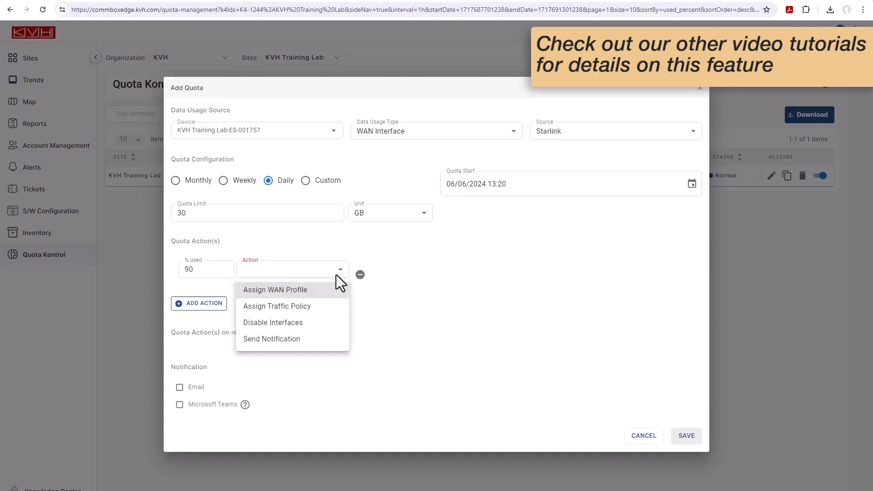
pyautogui.click(319, 293)
pyautogui.click(481, 271)
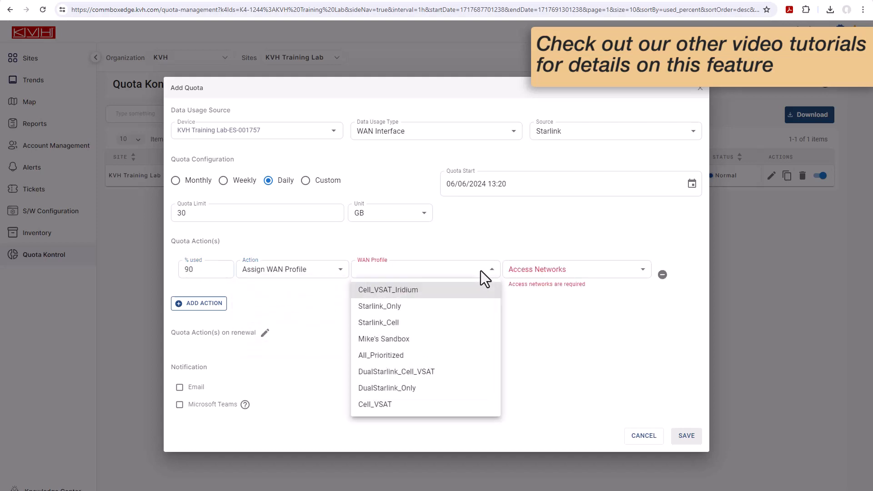
pyautogui.click(413, 407)
pyautogui.click(528, 318)
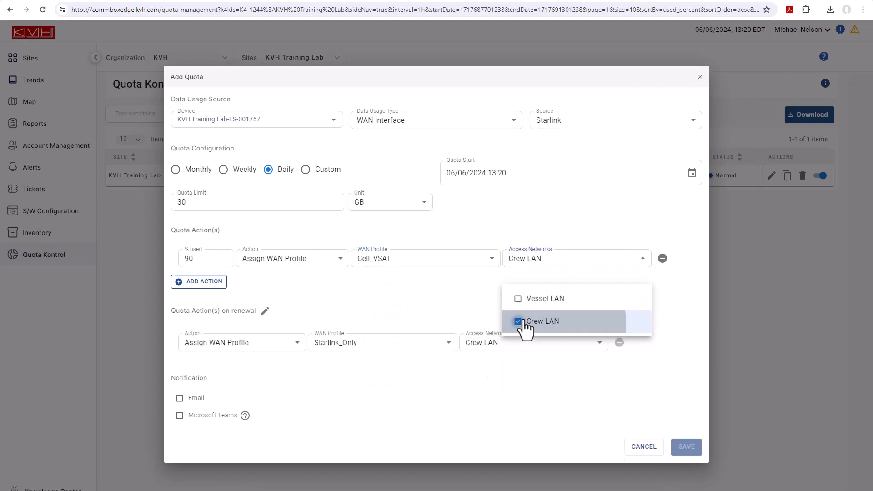
pyautogui.click(457, 313)
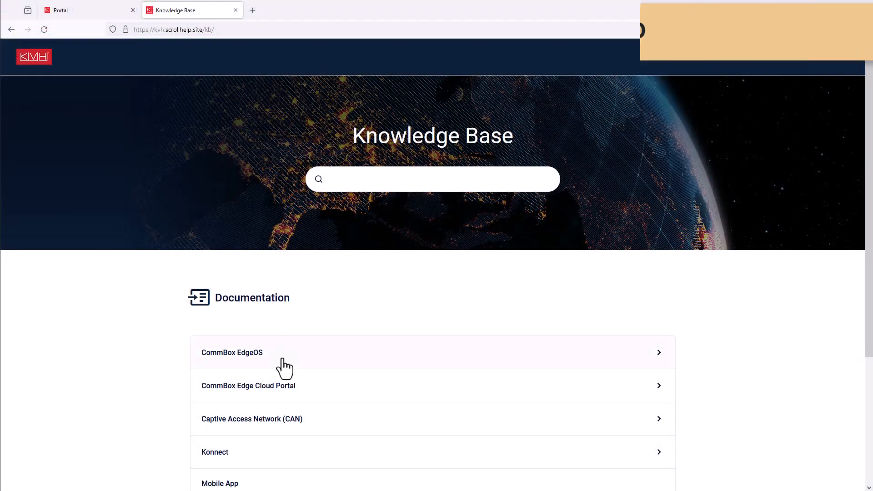
# In the KVH Knowledge Base, open the Configuration Wizard article within the CommBox EdgeOS documentation
pyautogui.click(283, 359)
pyautogui.scroll(-4, 337, 374)
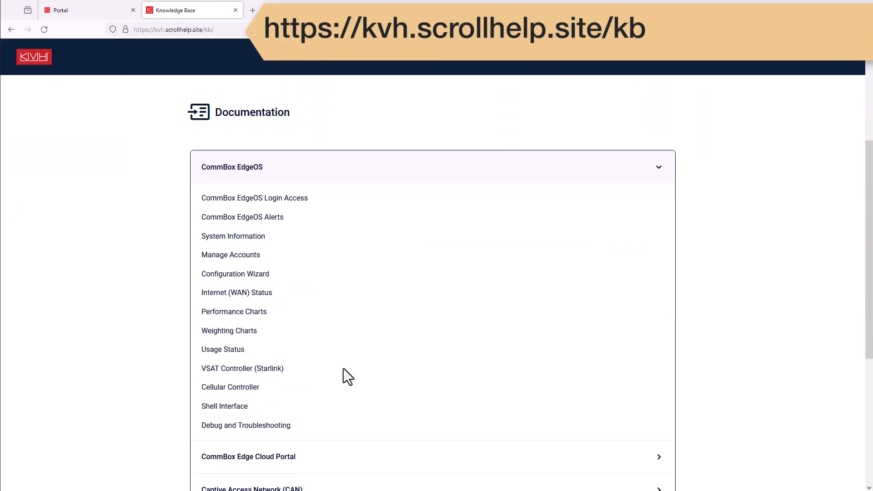
pyautogui.click(256, 275)
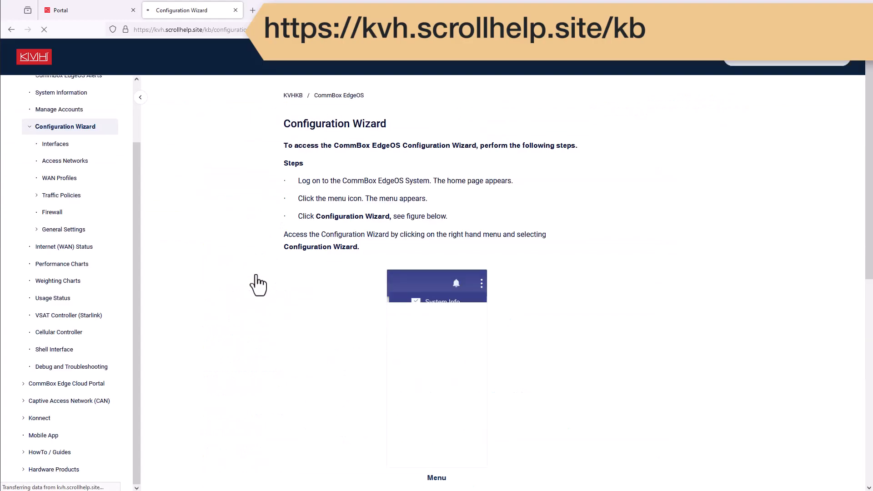